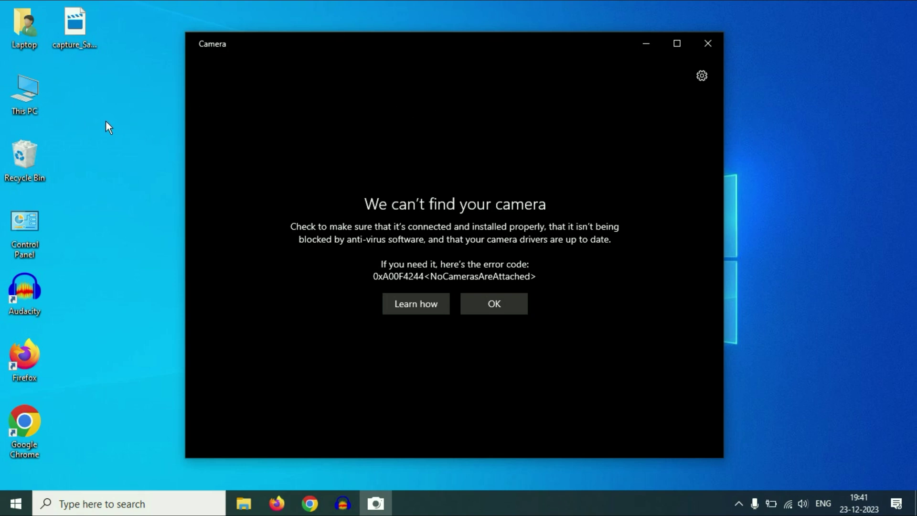
Close the erroring Camera app and open Settings > Privacy > Camera.
mouse_move(369, 56)
left_mouse_down()
mouse_move(400, 57)
mouse_move(364, 52)
left_mouse_up()
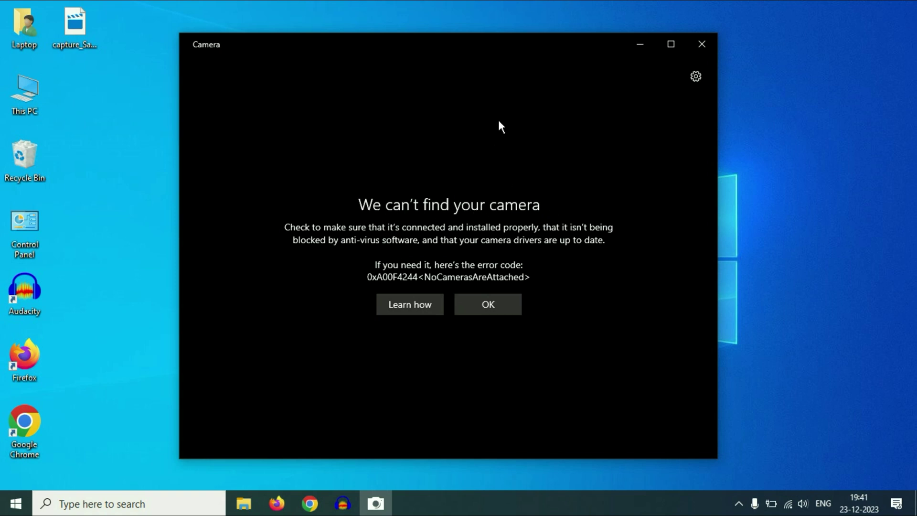
left_click(703, 46)
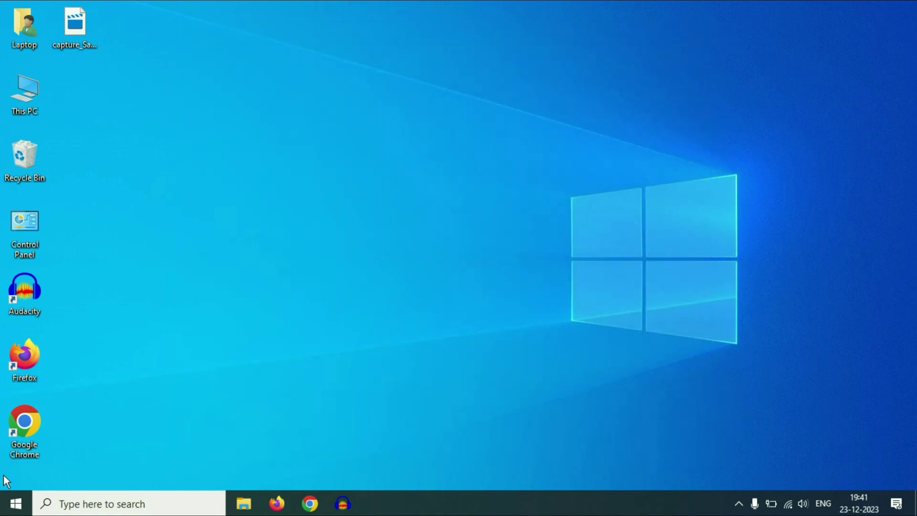
left_click(16, 503)
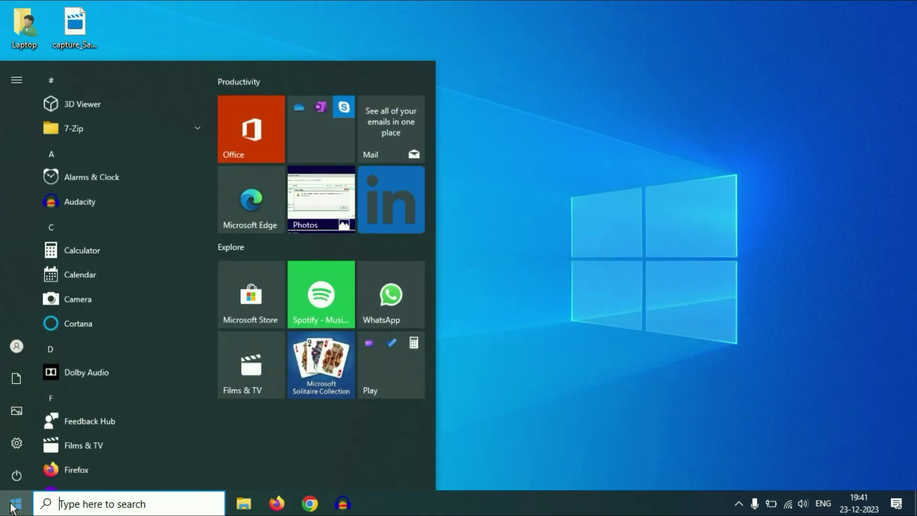
left_click(21, 441)
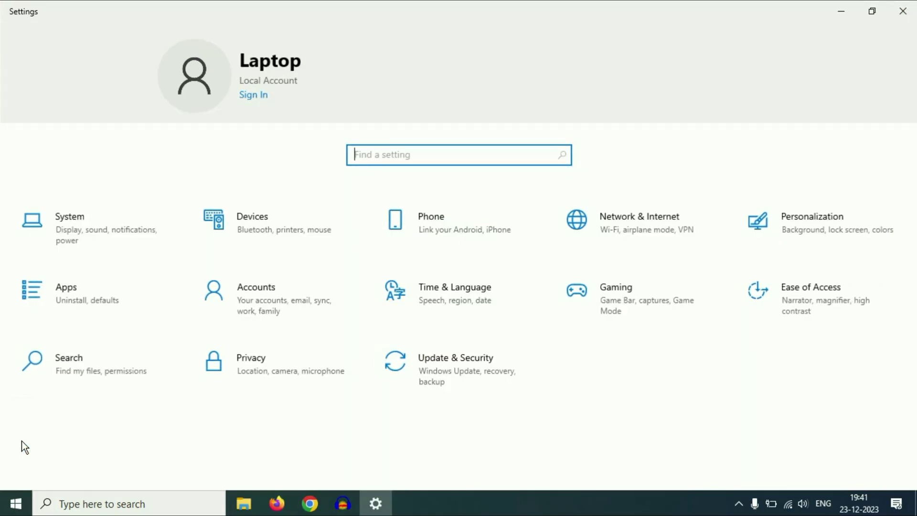
left_click(260, 368)
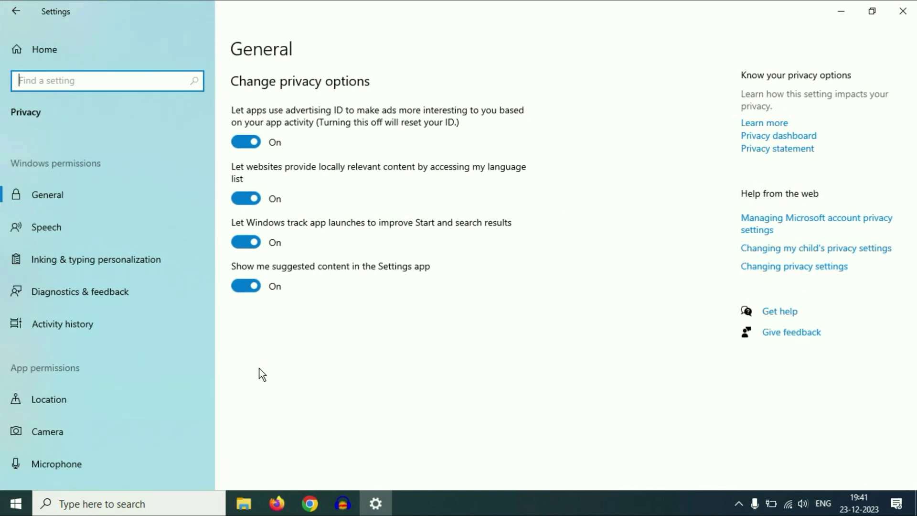
left_click(55, 432)
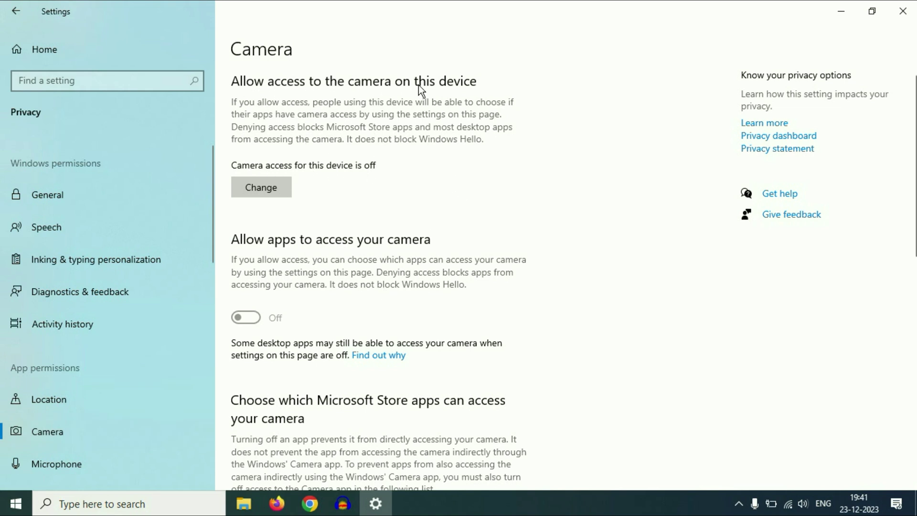
Switch 'Camera access for this device' On and dismiss the flyout.
left_click(274, 190)
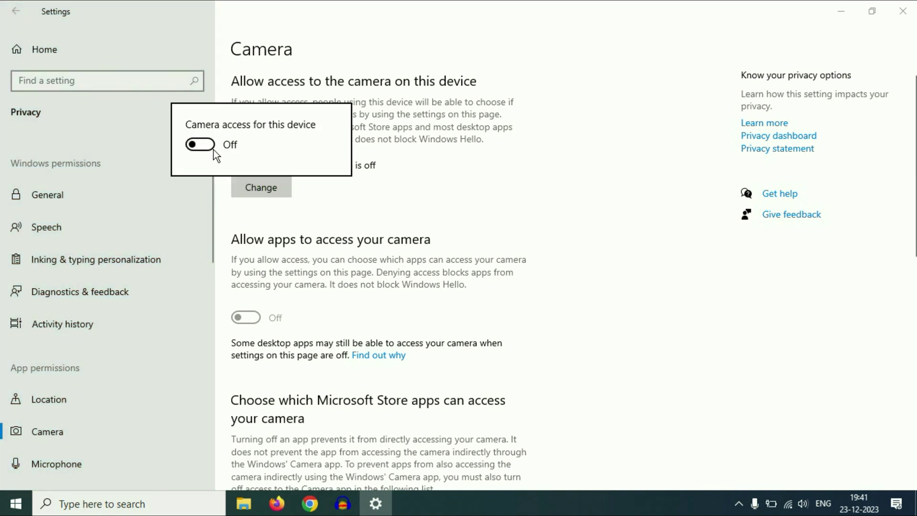
left_click(209, 146)
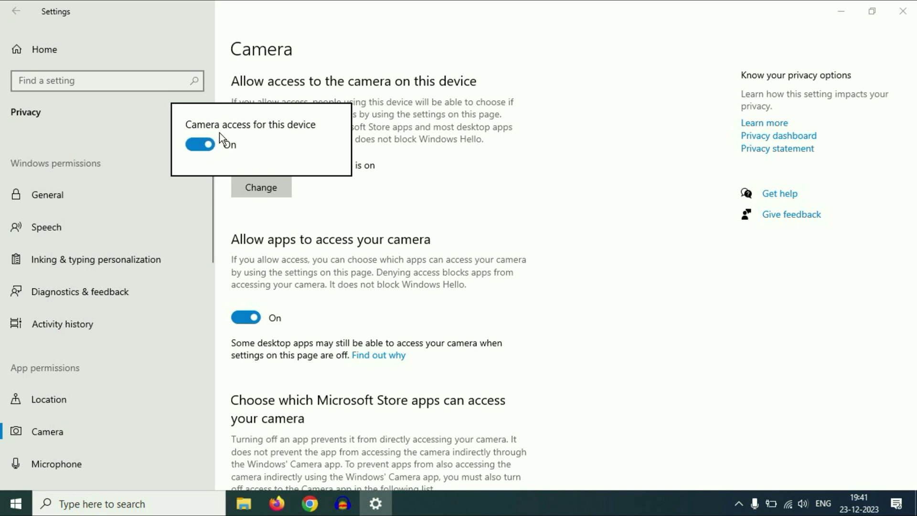
left_click(439, 166)
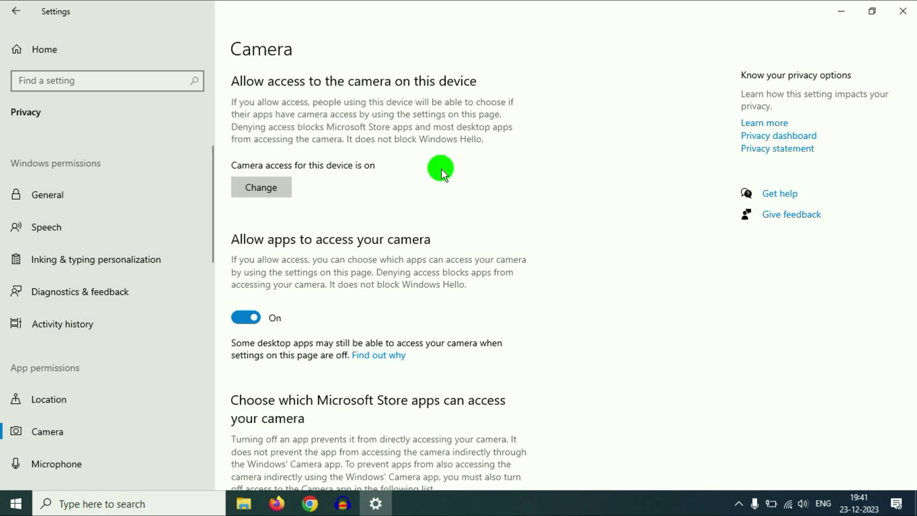
scroll(314, 174, "down", 2)
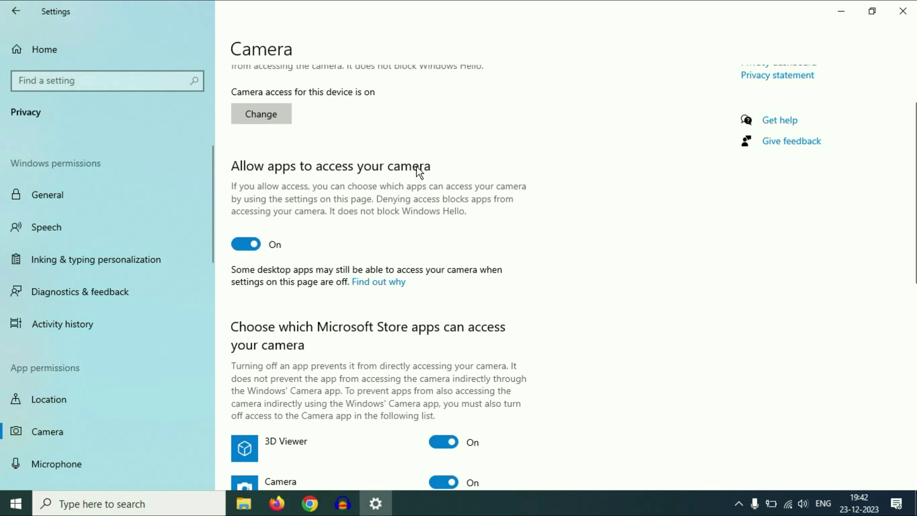
Turn 'Allow apps to access your camera' off and back on.
left_click(246, 245)
left_click(253, 243)
scroll(268, 254, "down", 5)
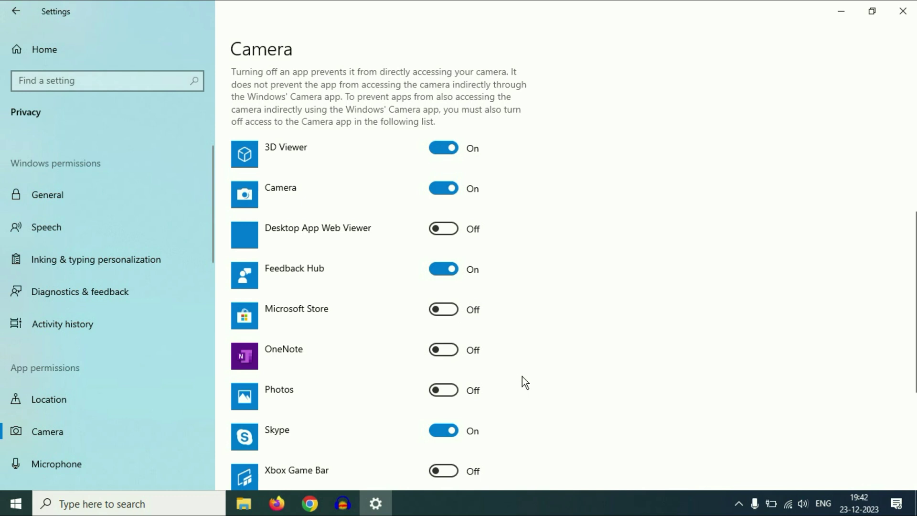
scroll(522, 376, "down", 1)
Set the per-app camera toggles for Skype, Photos, OneNote and Desktop App Web Viewer.
left_click(446, 358)
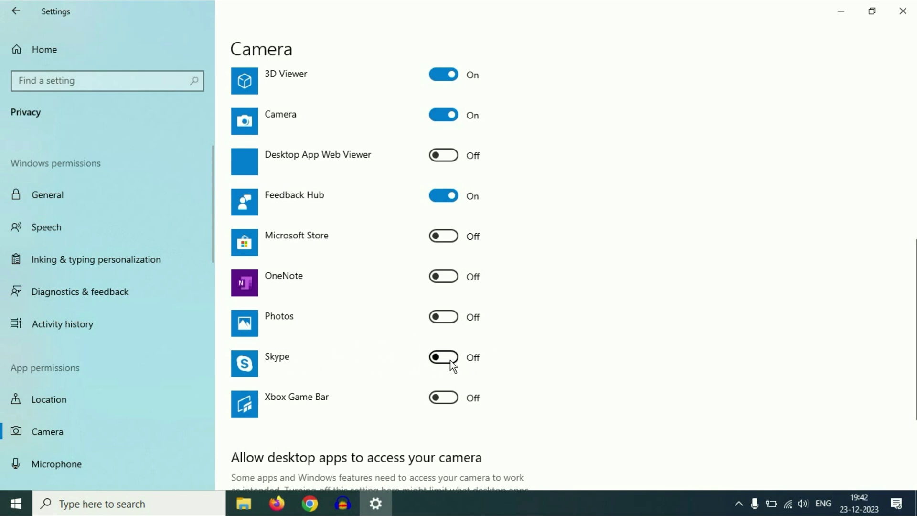
left_click(443, 317)
left_click(445, 276)
left_click(446, 152)
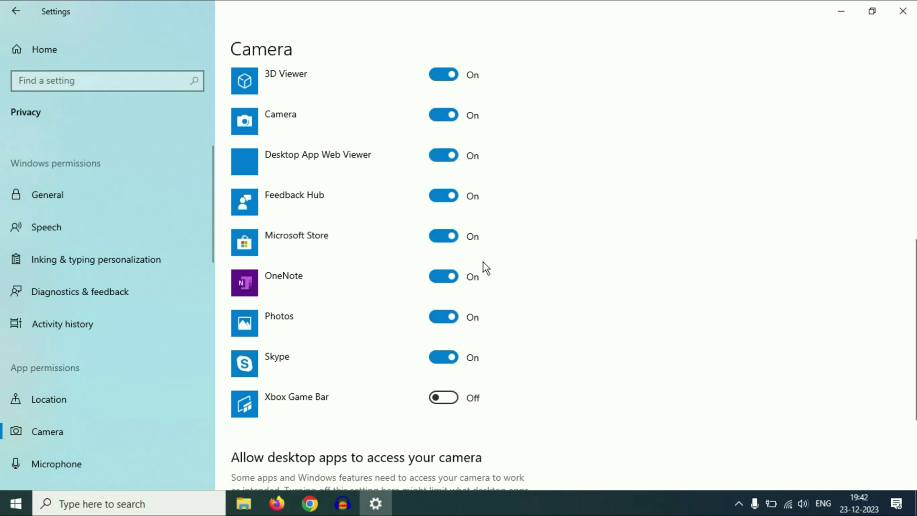
scroll(481, 268, "up", 3)
scroll(470, 311, "down", 3)
scroll(488, 310, "down", 3)
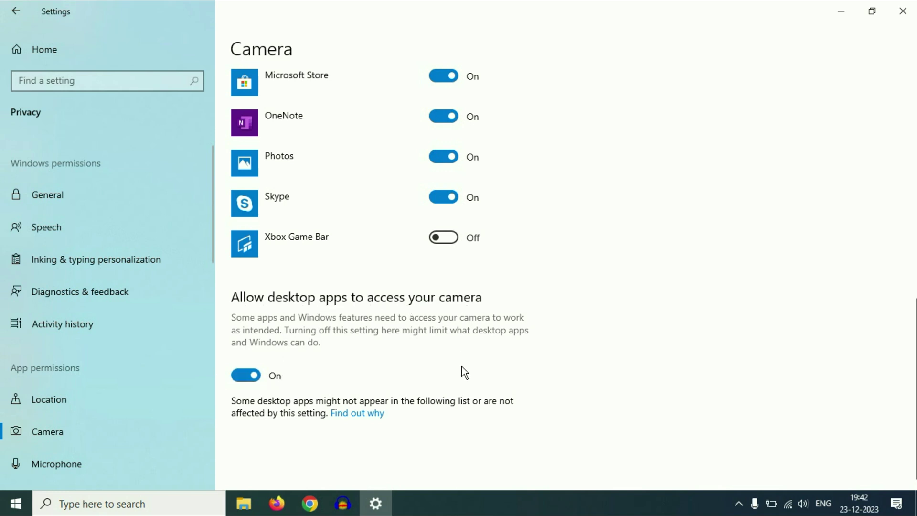
Return to the top of the Camera page and close Settings.
scroll(289, 375, "up", 10)
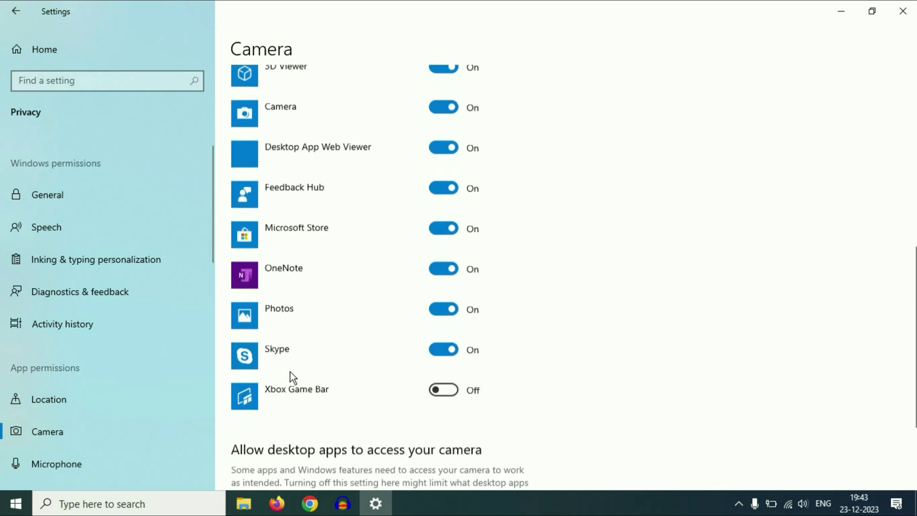
scroll(306, 374, "up", 1)
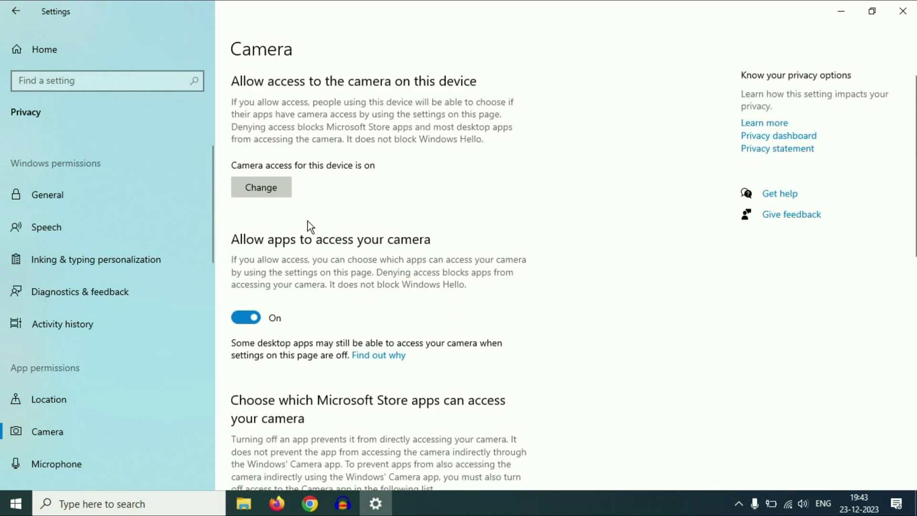
left_click(903, 11)
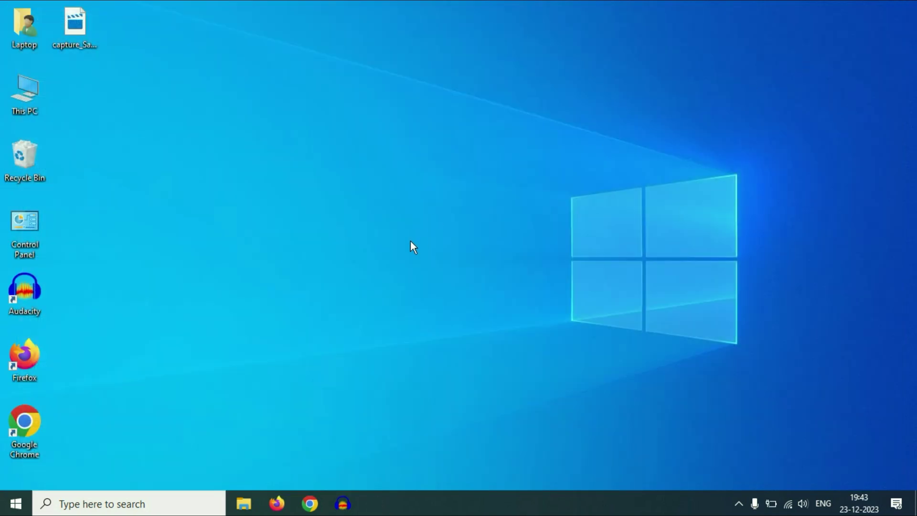
Search Start for 'camera' and bring up the Camera app's context menu.
left_click(18, 504)
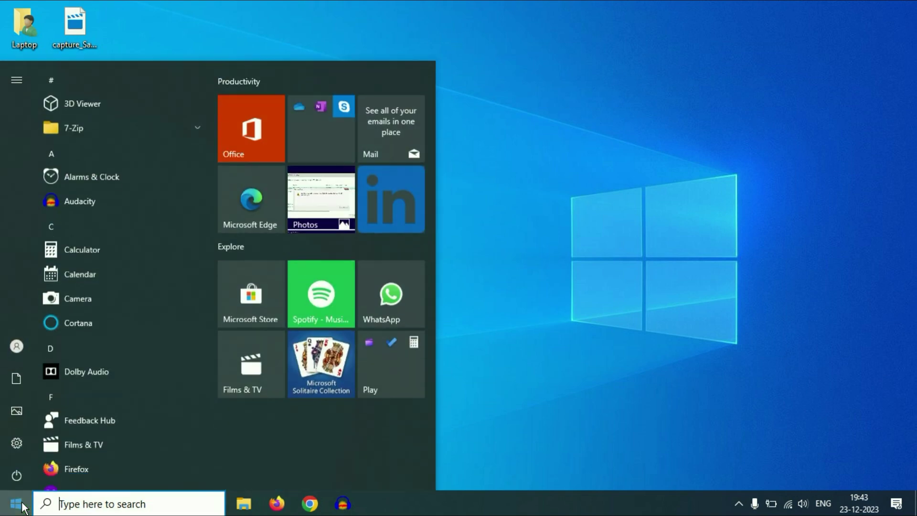
type("cam")
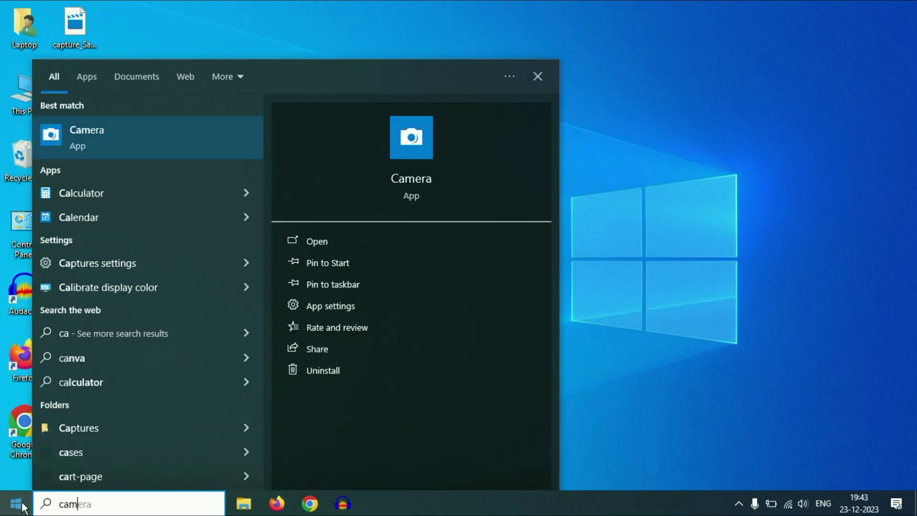
type("era")
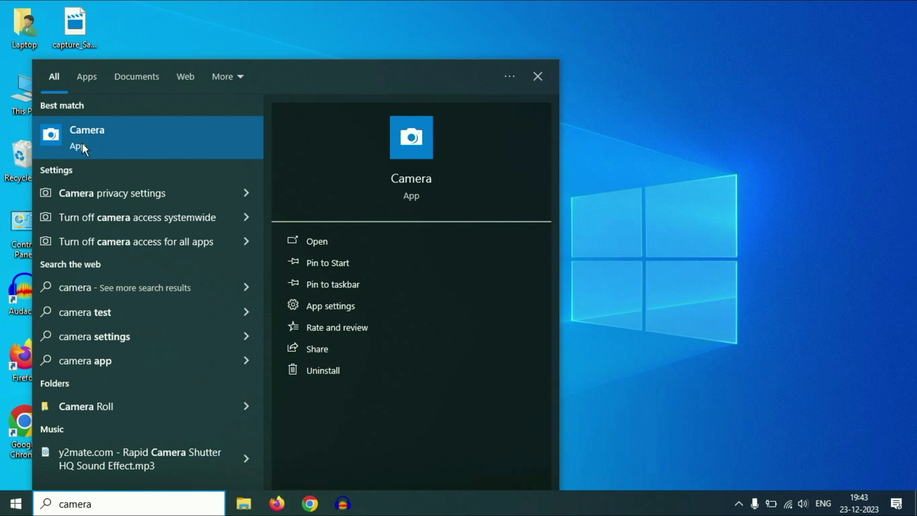
right_click(98, 132)
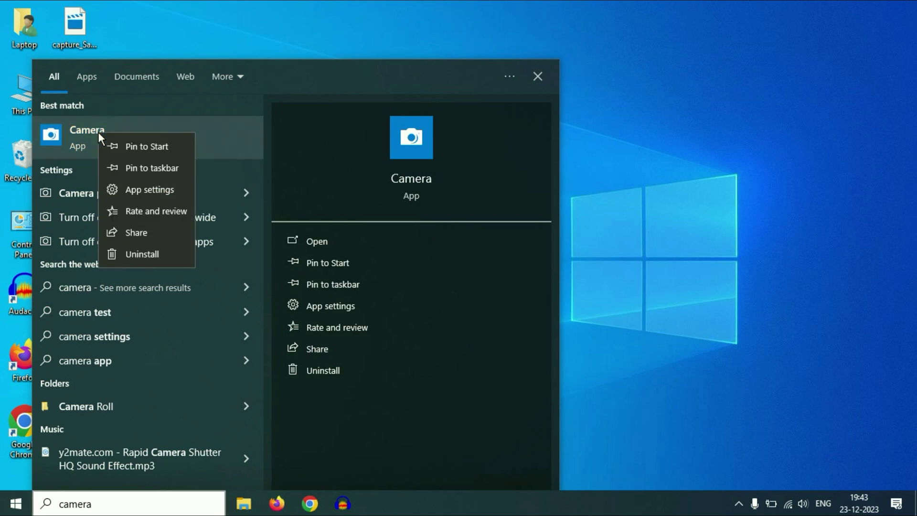
Terminate the Camera app and reset its data from its advanced options.
left_click(135, 189)
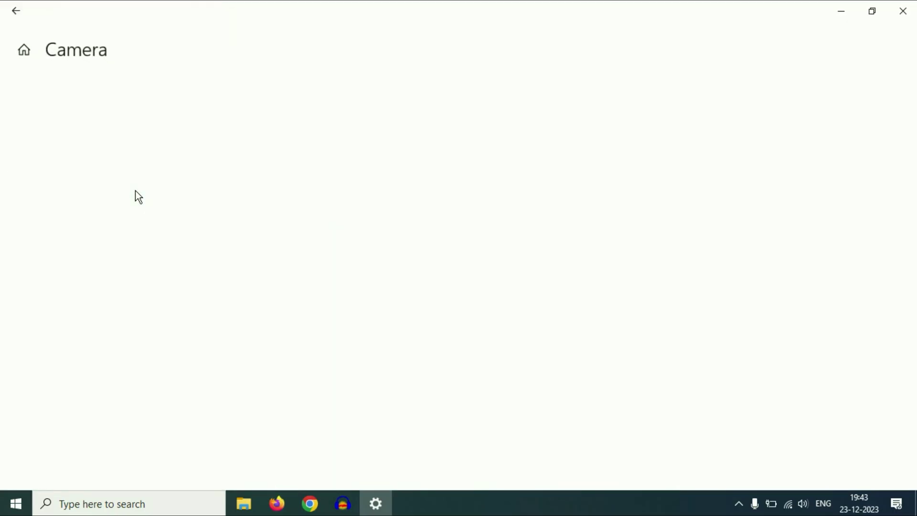
scroll(154, 122, "down", 10)
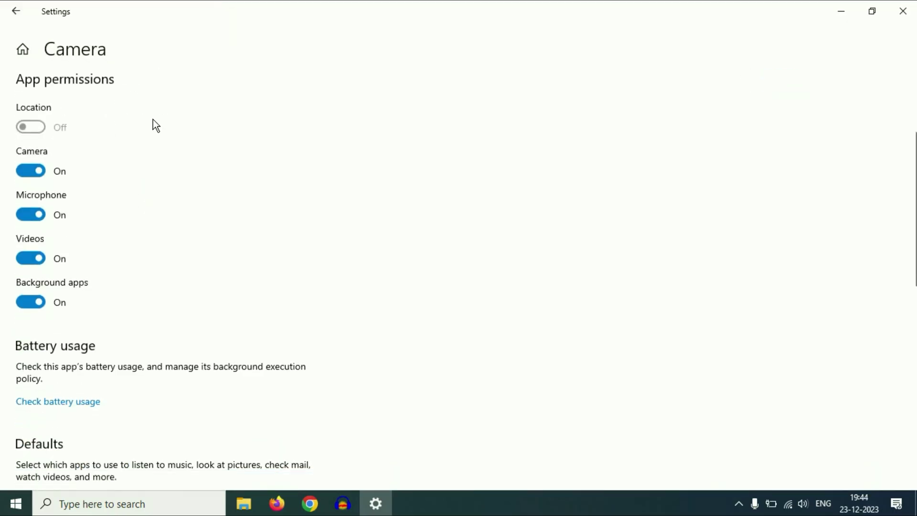
scroll(154, 121, "down", 1)
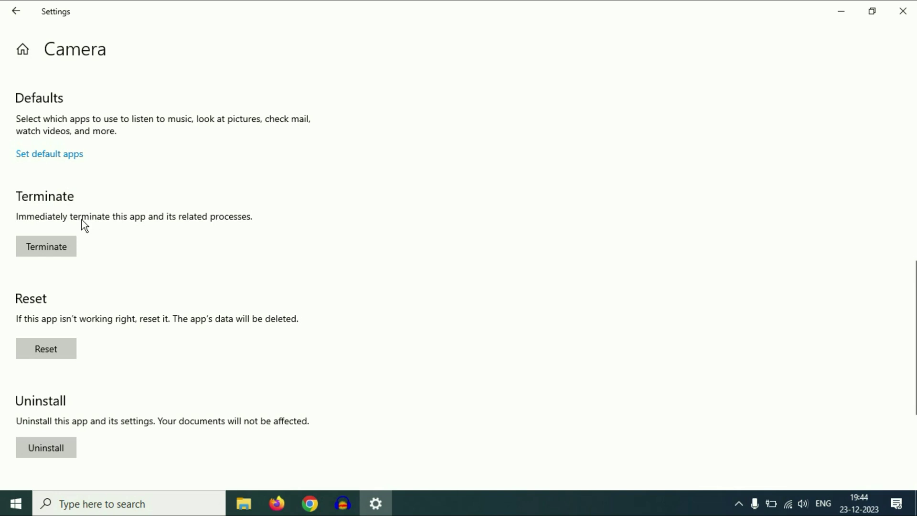
scroll(81, 220, "down", 2)
scroll(165, 176, "up", 2)
left_click(38, 248)
scroll(132, 241, "down", 2)
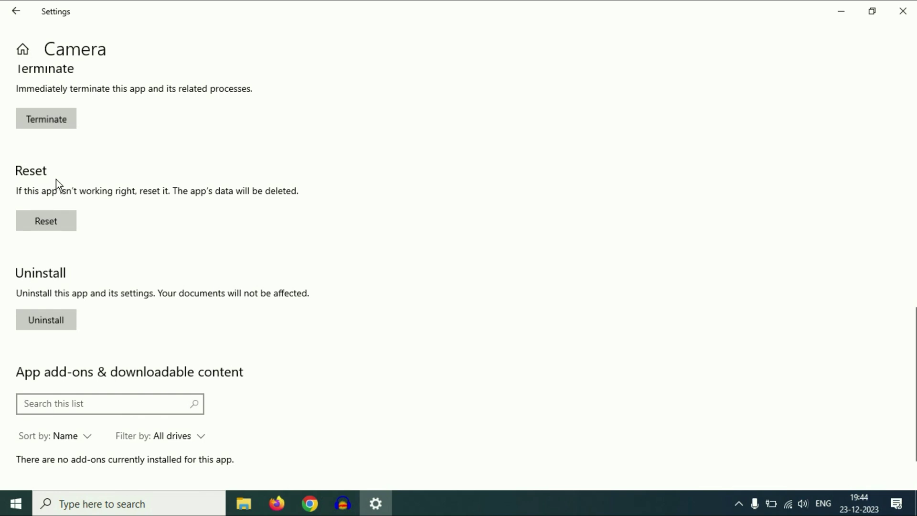
left_click(55, 222)
left_click(153, 194)
Close Settings and launch Device Manager from the Start right-click menu.
left_click(900, 13)
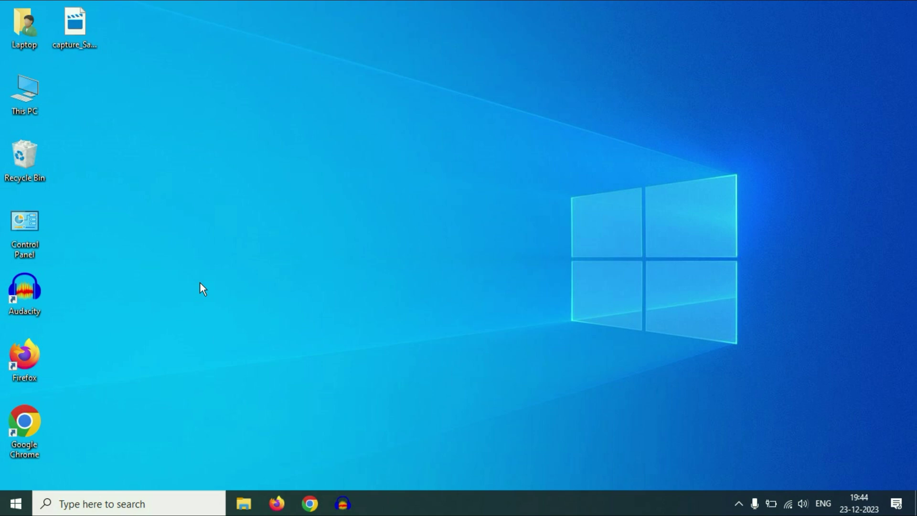
right_click(16, 503)
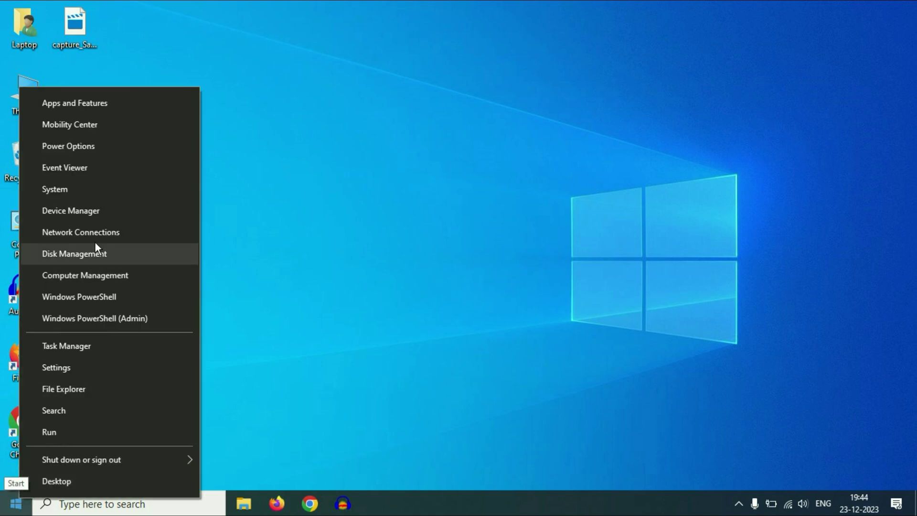
left_click(92, 216)
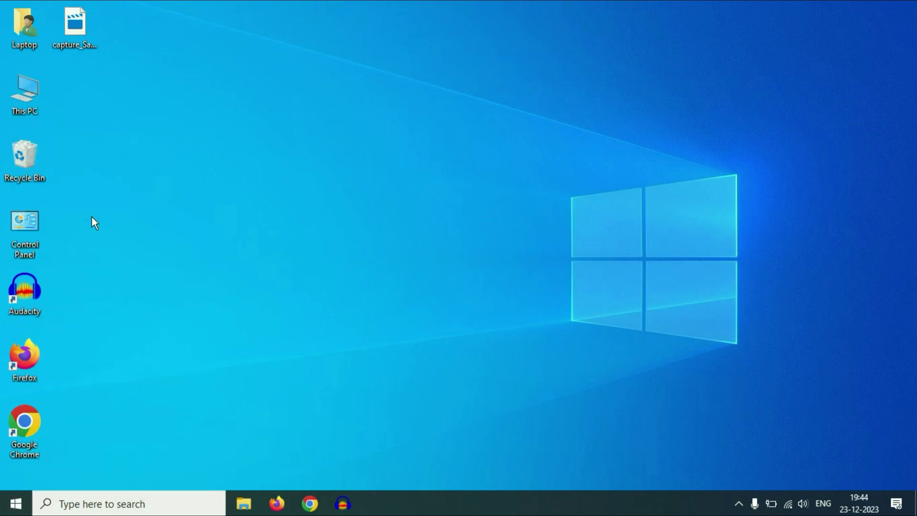
Maximize Device Manager, expand Cameras and enable the EasyCamera device.
left_click(528, 38)
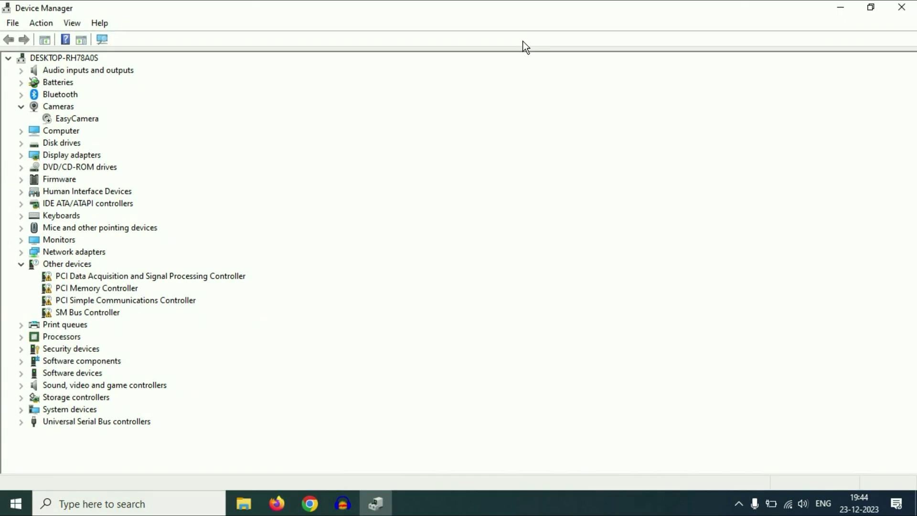
left_click(67, 110)
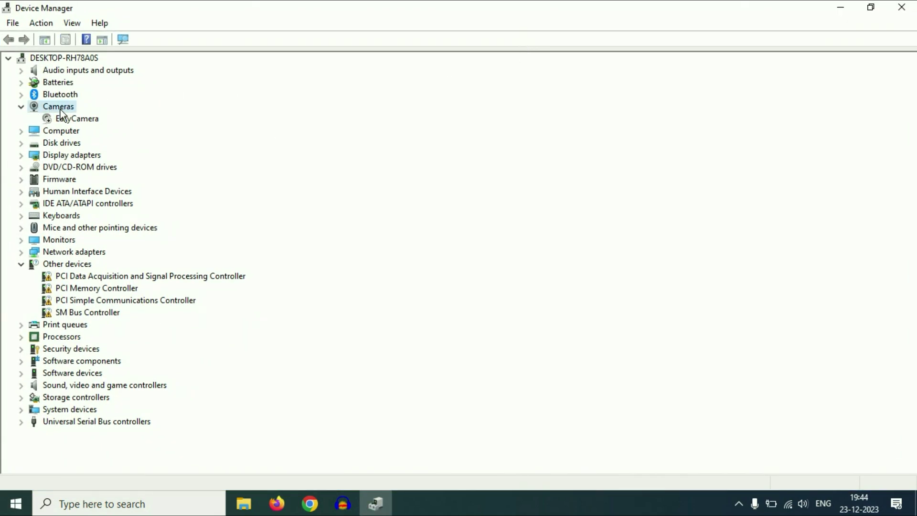
left_click(73, 120)
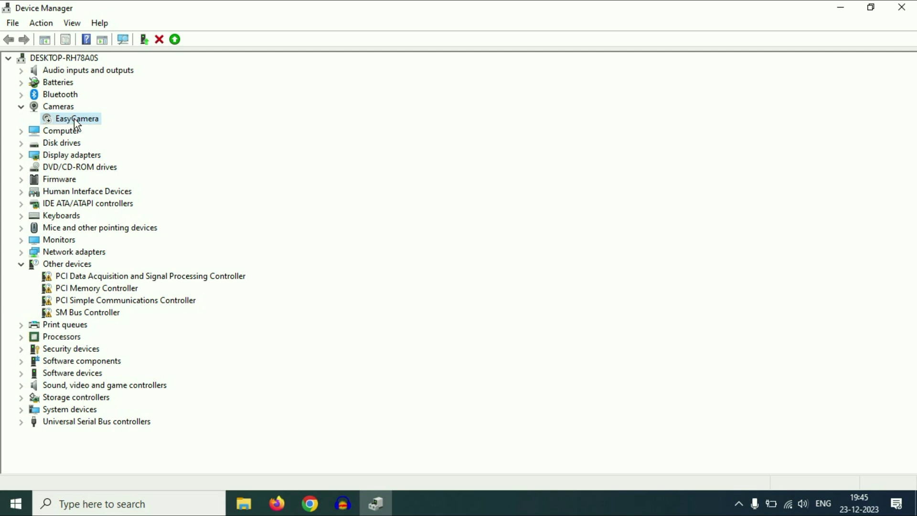
right_click(74, 118)
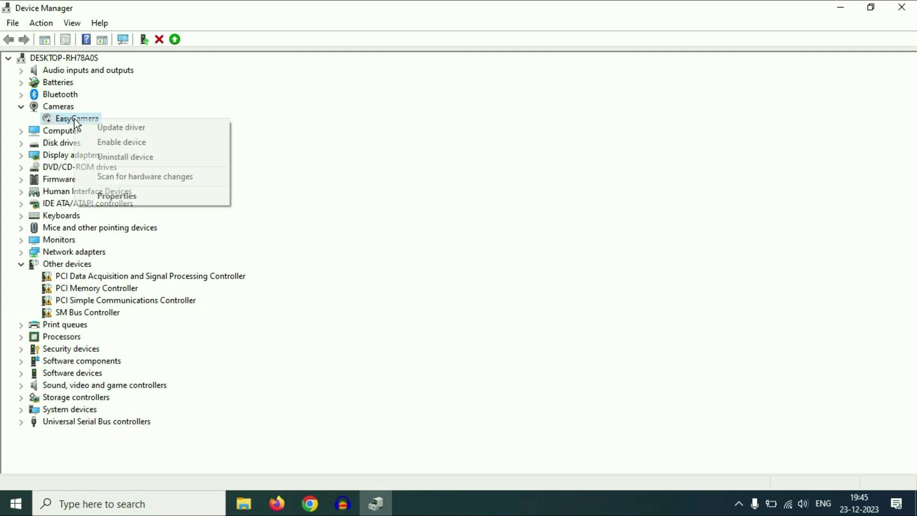
left_click(124, 144)
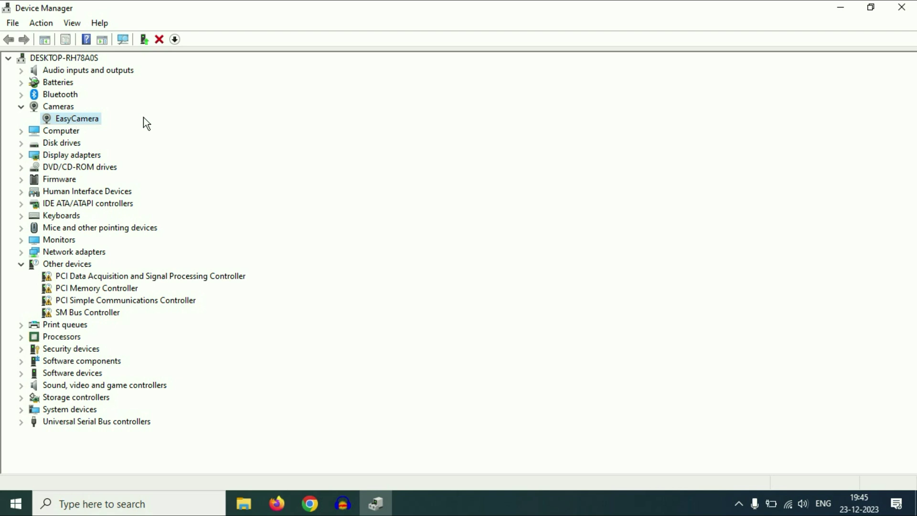
Search automatically for an EasyCamera driver update and close the 'best drivers already installed' result.
right_click(76, 120)
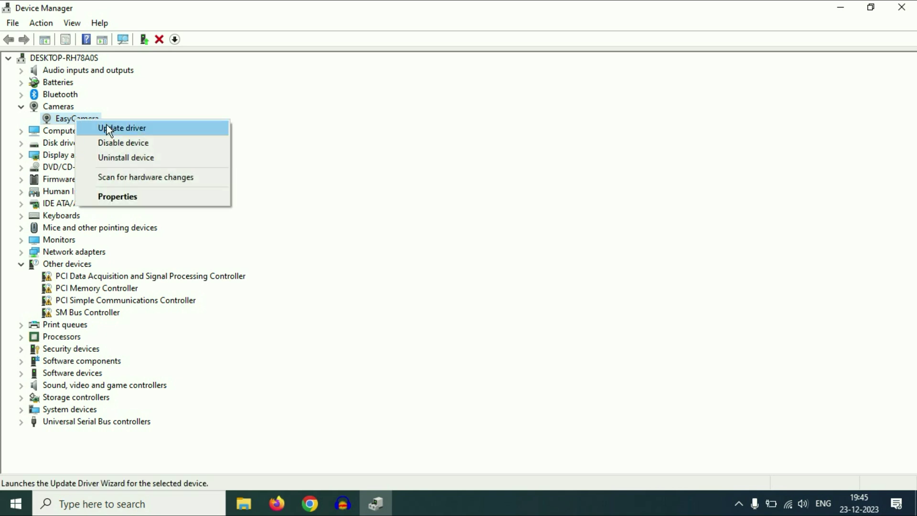
left_click(108, 129)
left_click(392, 213)
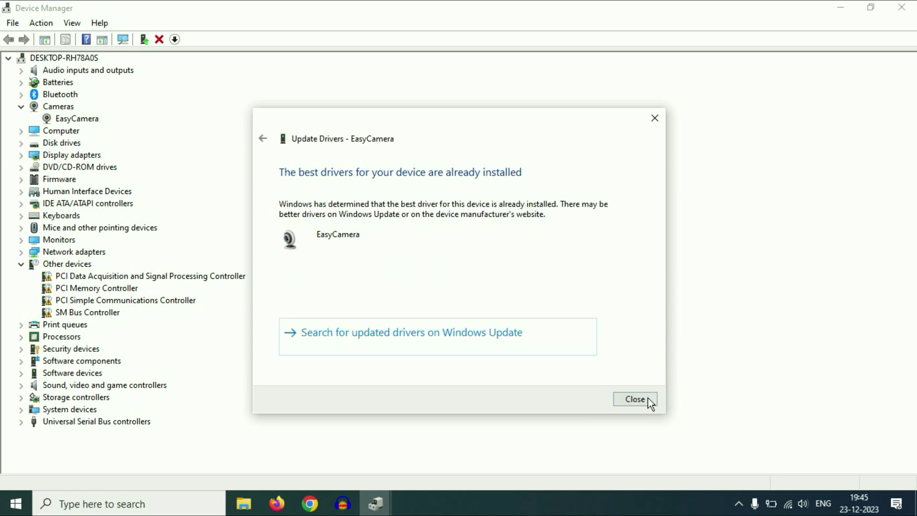
left_click(635, 399)
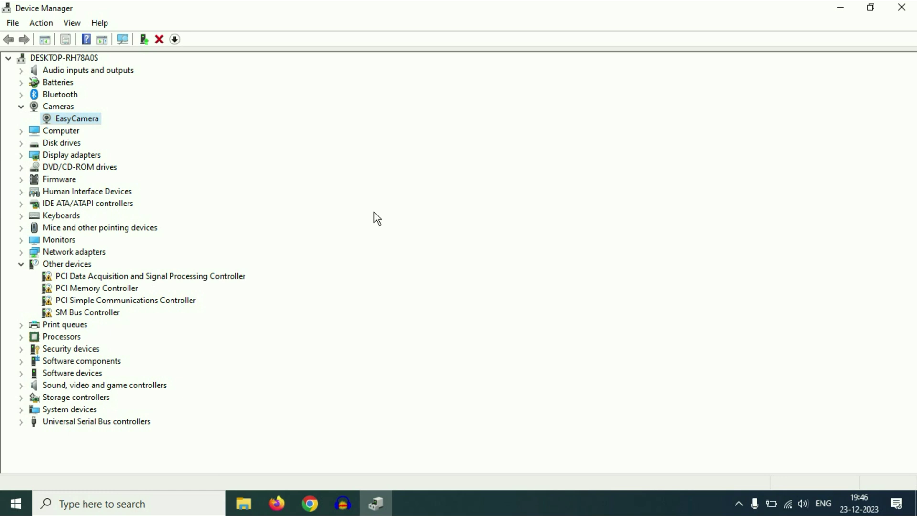
Uninstall the EasyCamera device, confirm the removal, and close Device Manager.
right_click(84, 120)
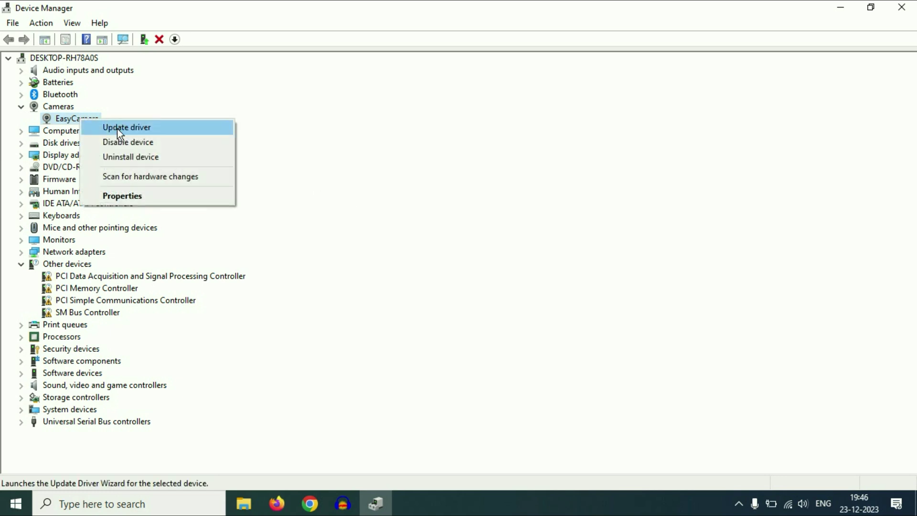
left_click(130, 160)
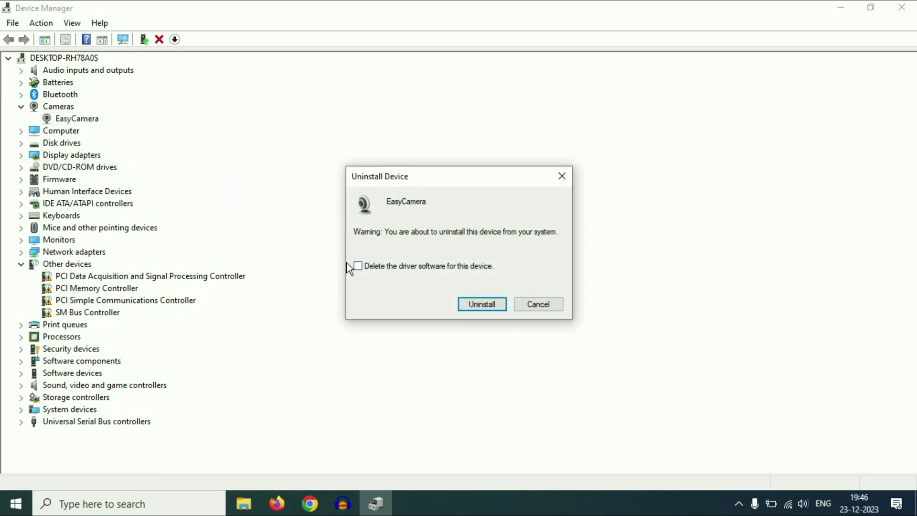
left_click(492, 306)
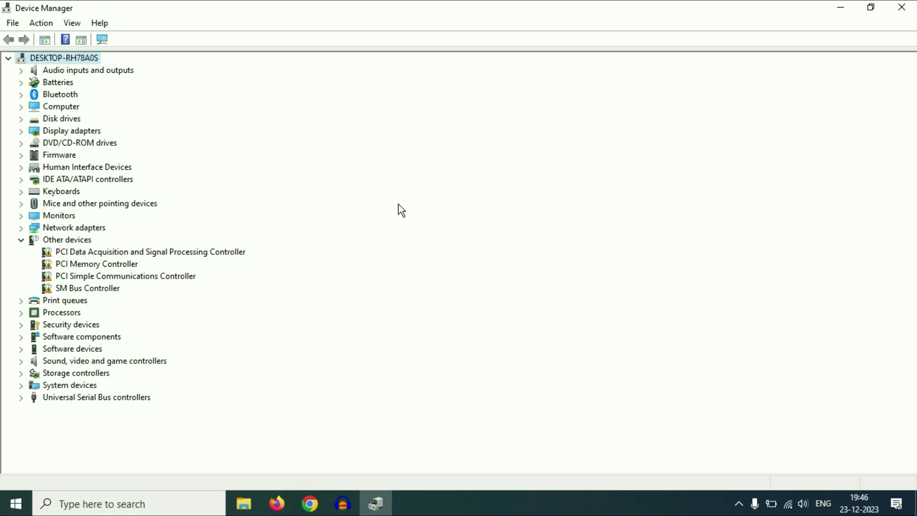
left_click(902, 7)
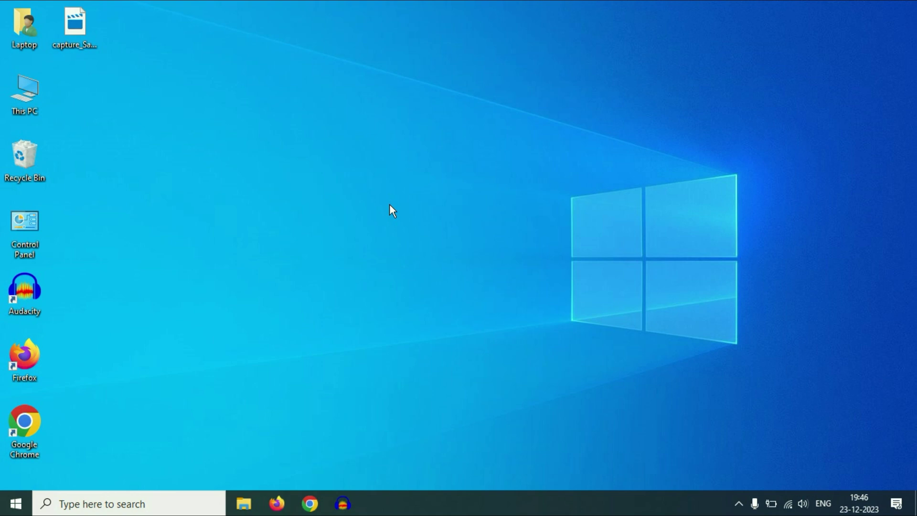
In Chrome, Google 'hp driver download' using the suggestion for 'hp driv'.
left_click(310, 503)
left_click(347, 195)
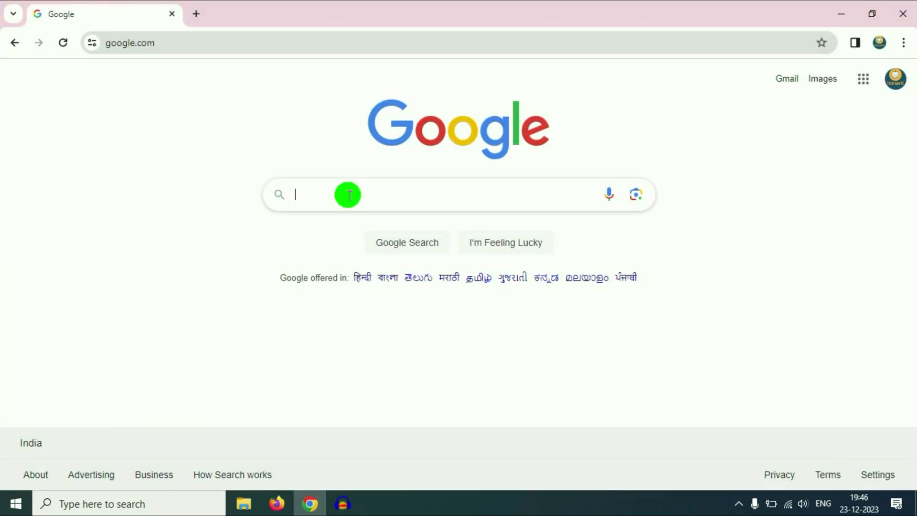
type("hp driv")
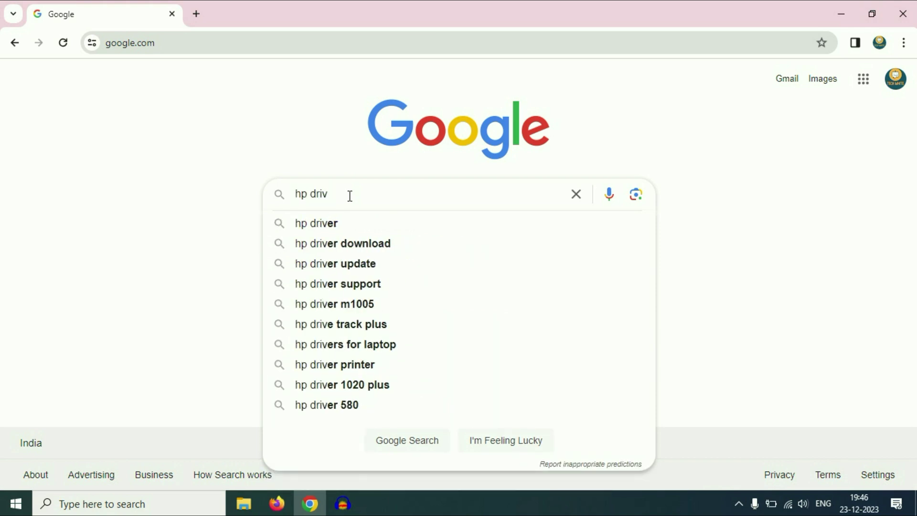
left_click(358, 244)
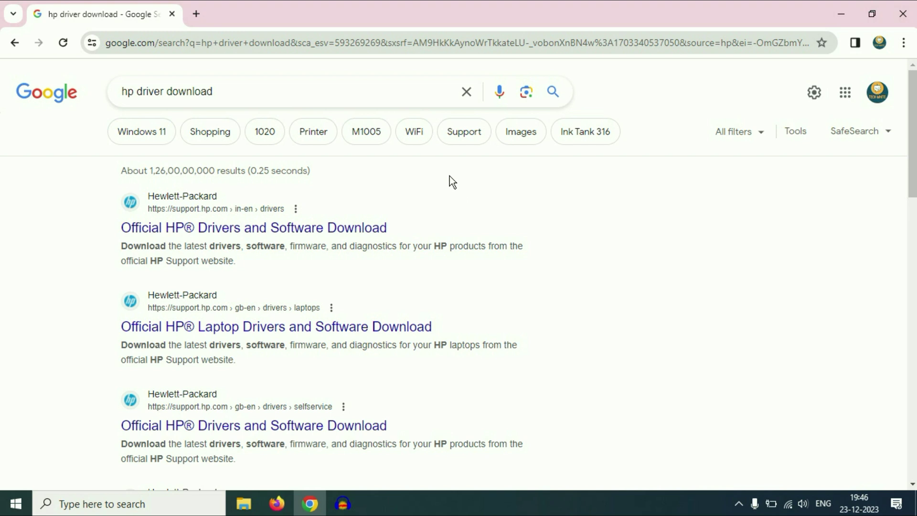
Open HP's official drivers page, accept cookies, choose Laptop, focus product search, then minimize Chrome.
left_click(242, 229)
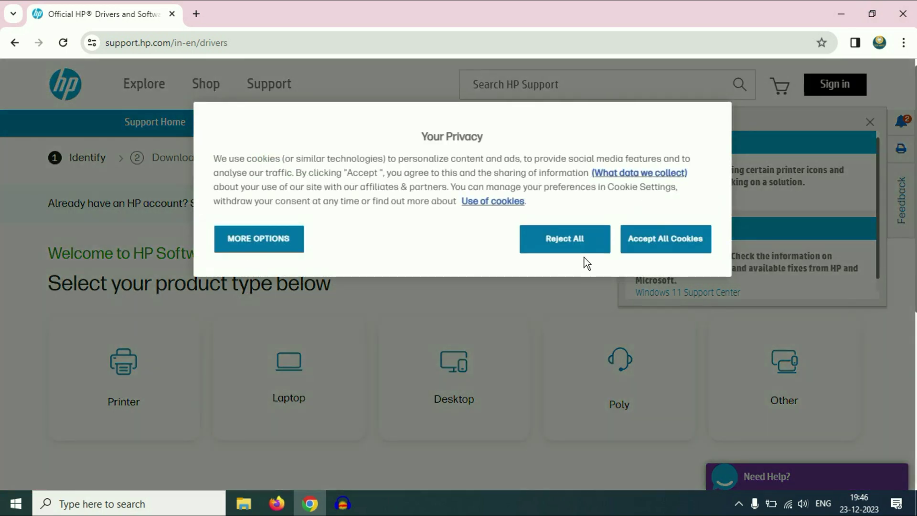
left_click(659, 242)
left_click(284, 375)
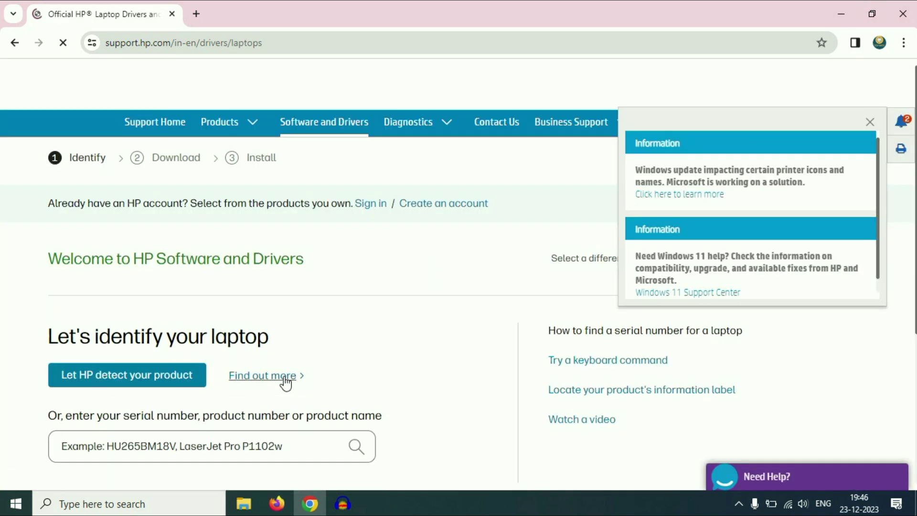
scroll(304, 364, "down", 1)
left_click(191, 376)
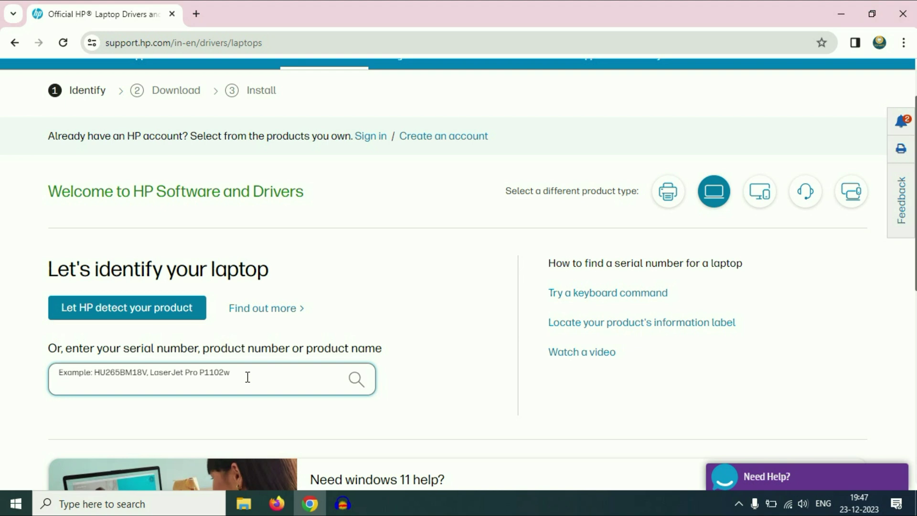
left_click(842, 15)
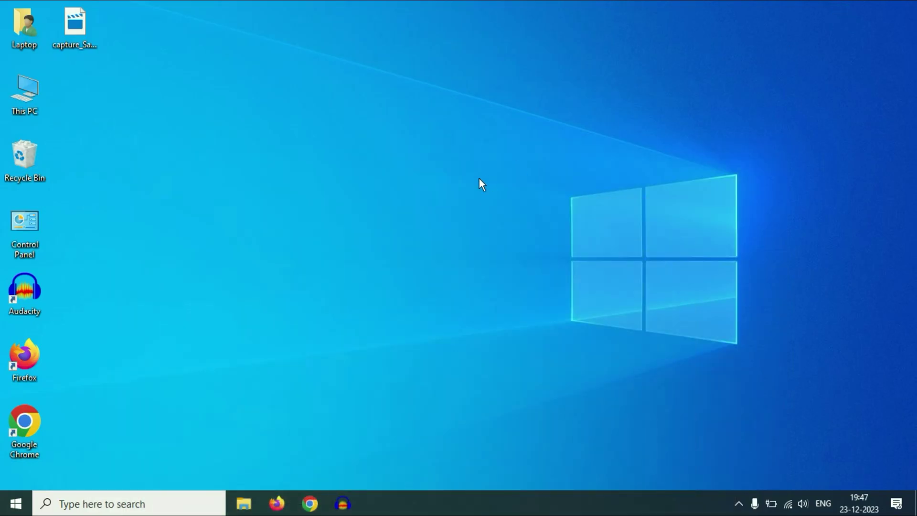